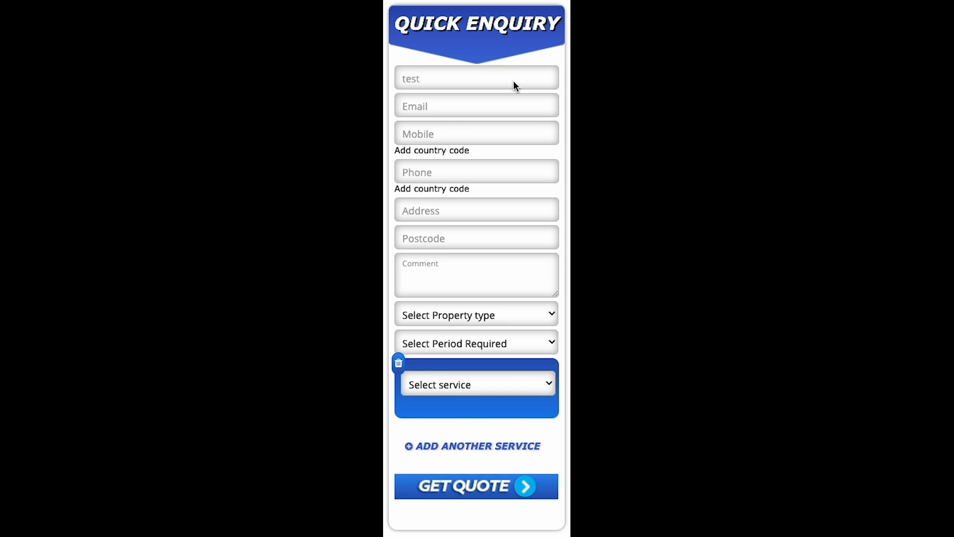
- Fill in the email field of the Quick Enquiry form with the test email address on the octopuspro.com domain
click(473, 110)
text(test@test.com)
double_click(439, 111)
text(octopuspro.com)
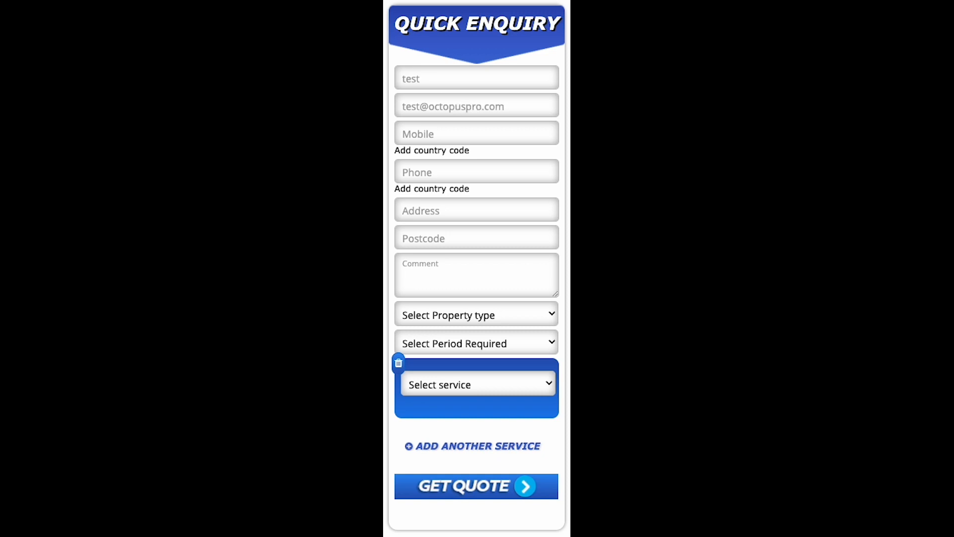
key(BackSpace)
key(BackSpace)
key(BackSpace)
key(BackSpace)
key(BackSpace)
key(BackSpace)
key(BackSpace)
key(BackSpace)
key(BackSpace)
text(opuspr)
- Set the enquiry's property type to House and the period required to ASAP
click(466, 324)
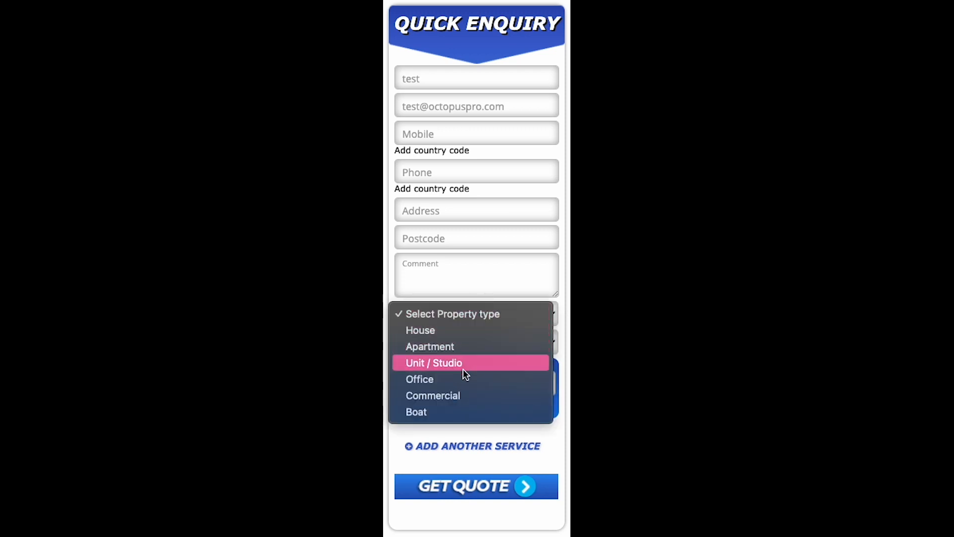
click(463, 332)
click(461, 344)
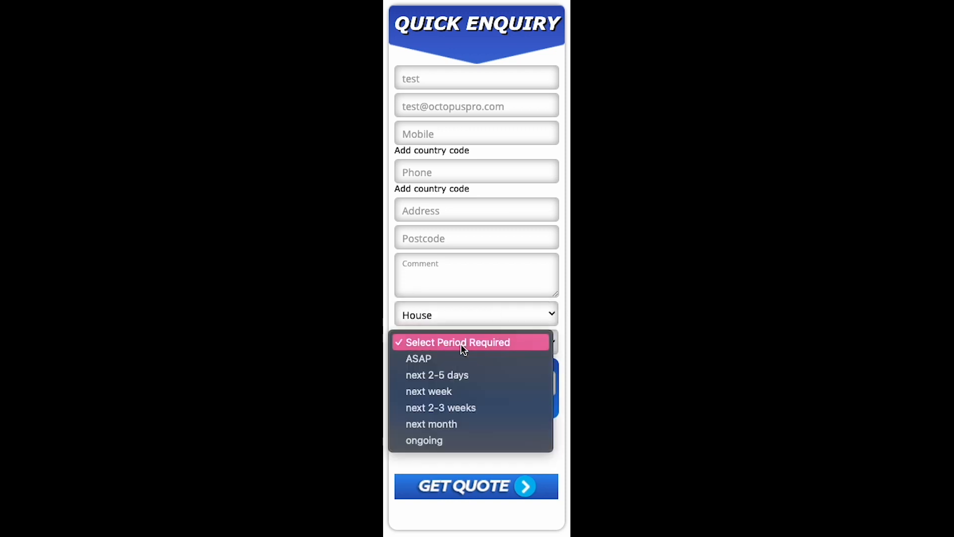
click(455, 359)
- Select Tile & Grout Cleaning as the service and view the extra fields for it
click(451, 385)
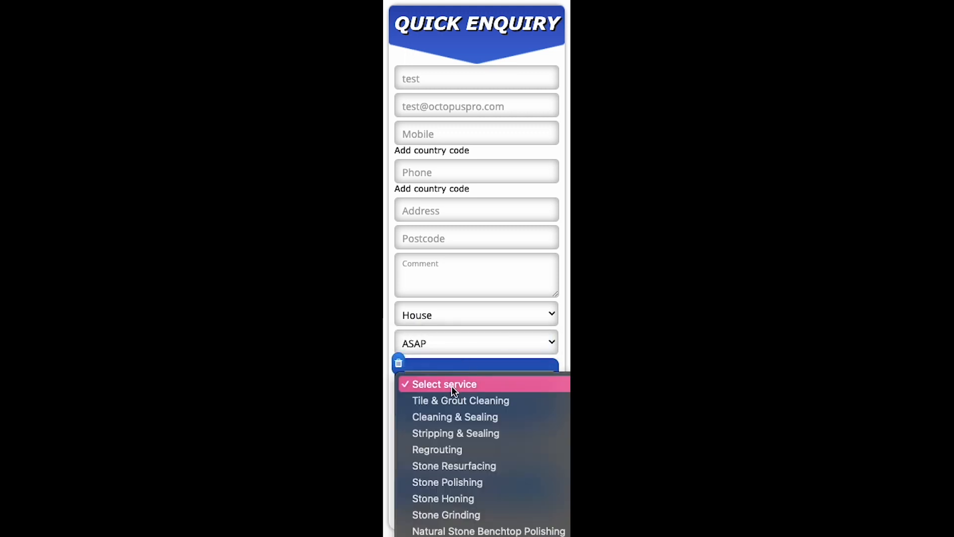
scroll(451, 420, down, 5)
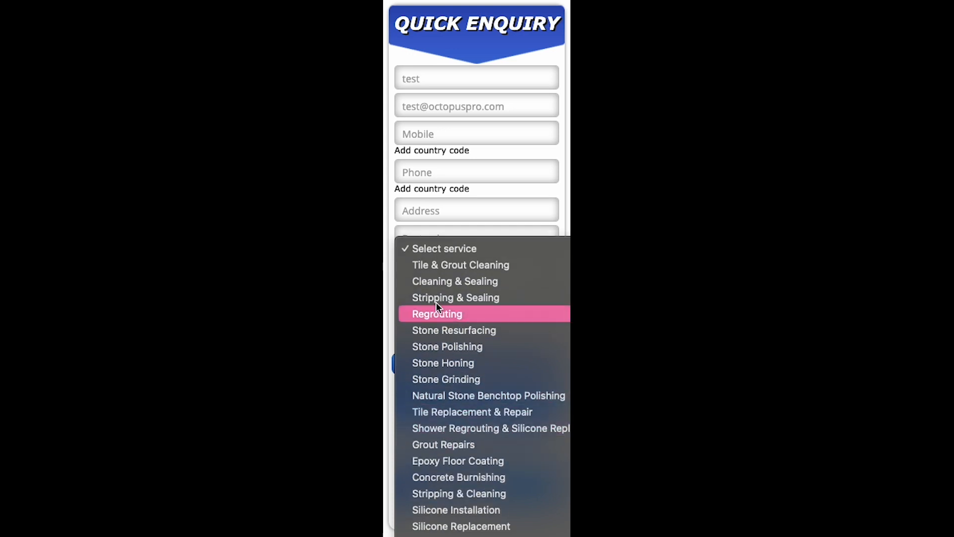
click(443, 264)
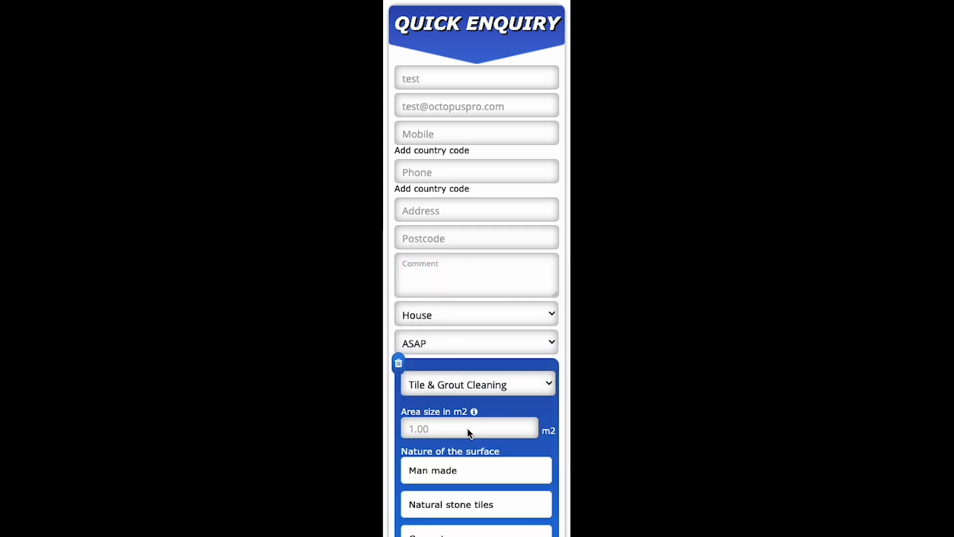
scroll(468, 428, down, 2)
scroll(467, 427, down, 2)
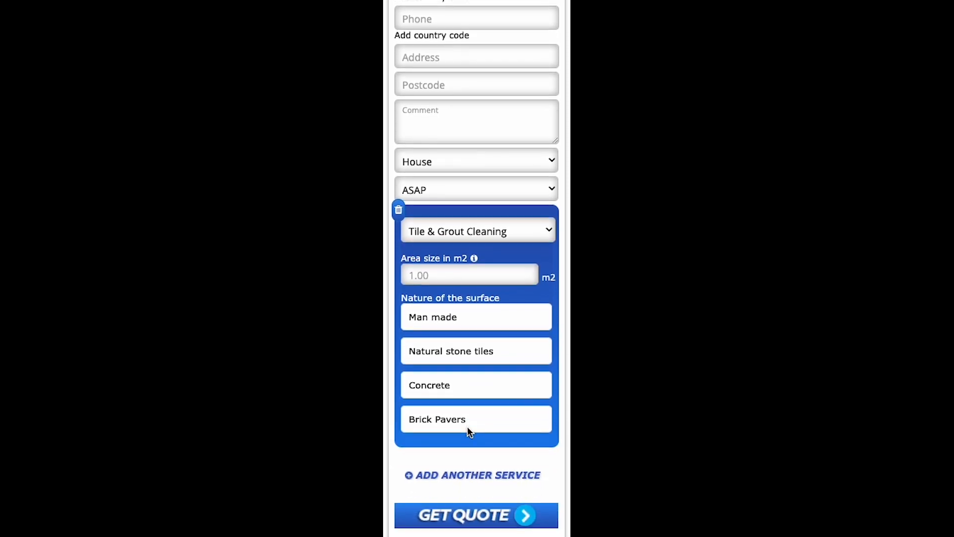
scroll(461, 423, up, 1)
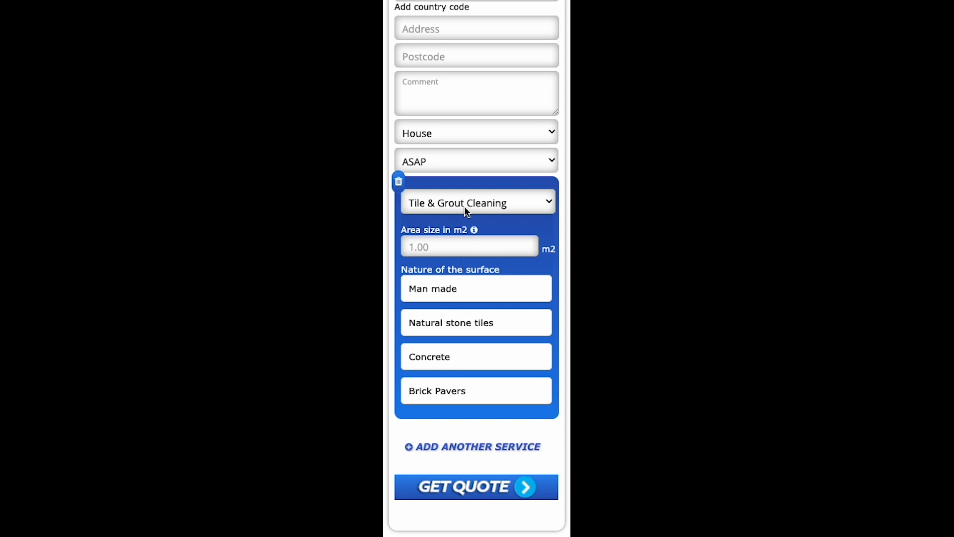
click(467, 214)
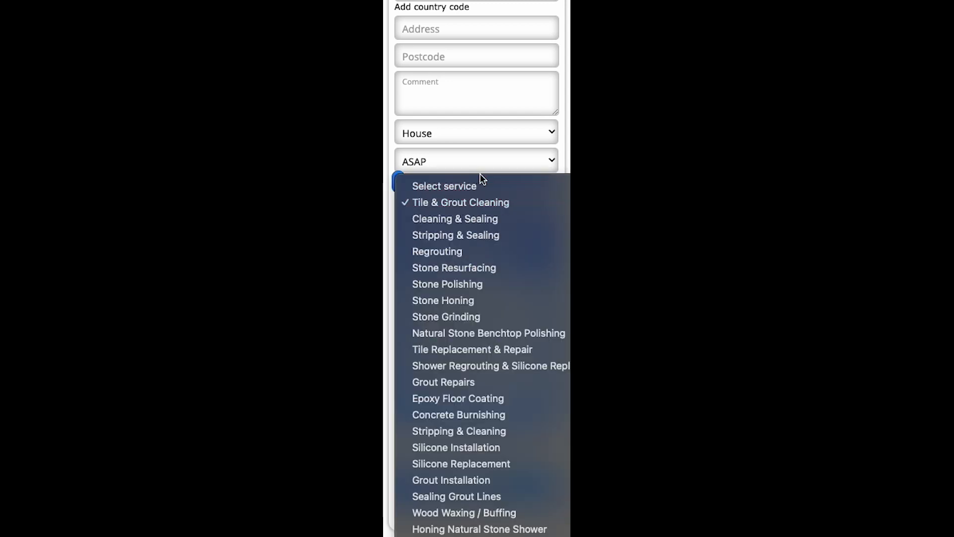
click(389, 306)
mouse_move(474, 231)
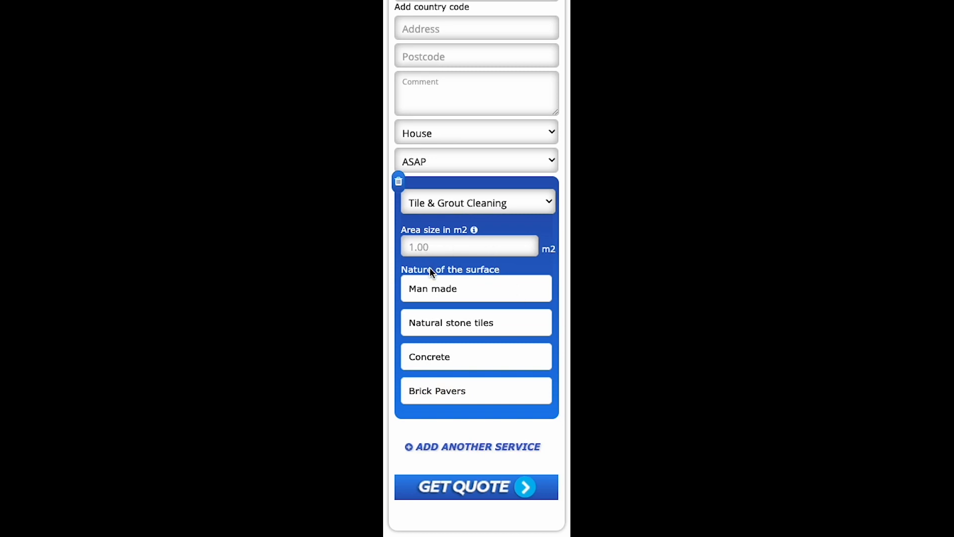
- Try the surface options Man made and Natural stone tiles, settle on Concrete, and clear the area size
scroll(435, 271, up, 1)
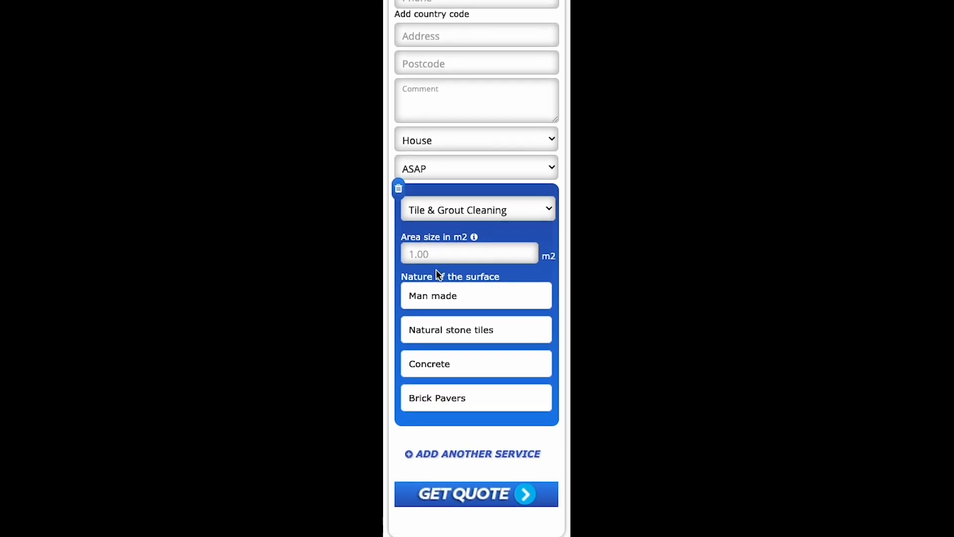
scroll(437, 269, down, 1)
click(440, 284)
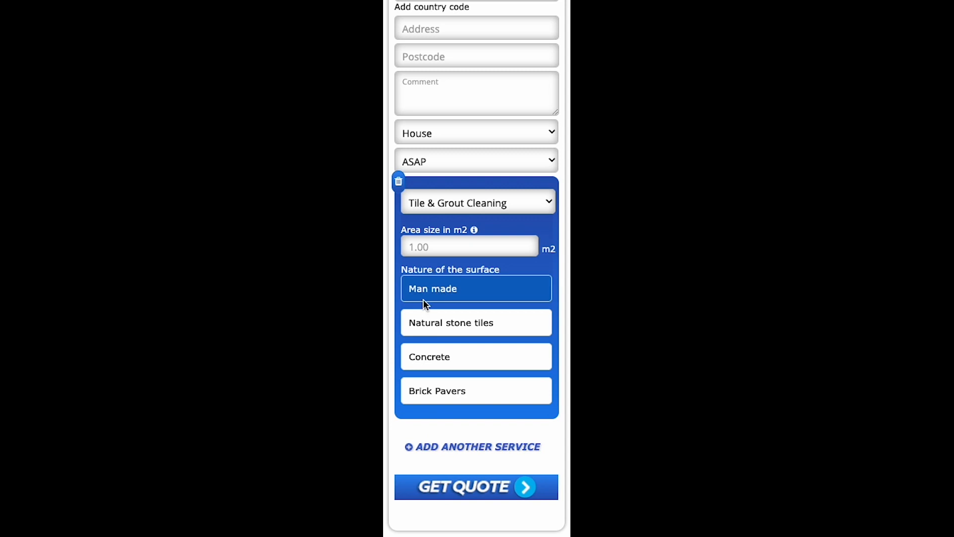
click(440, 323)
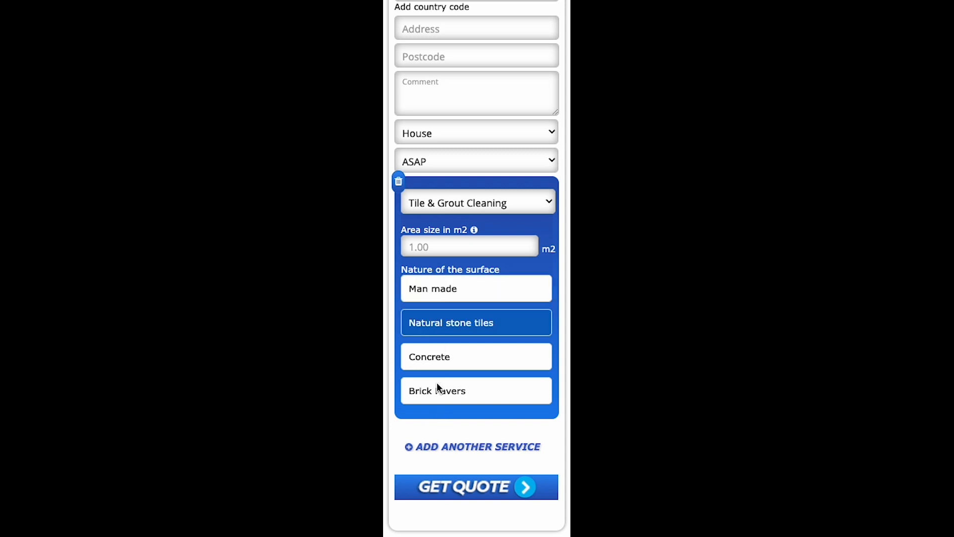
click(440, 355)
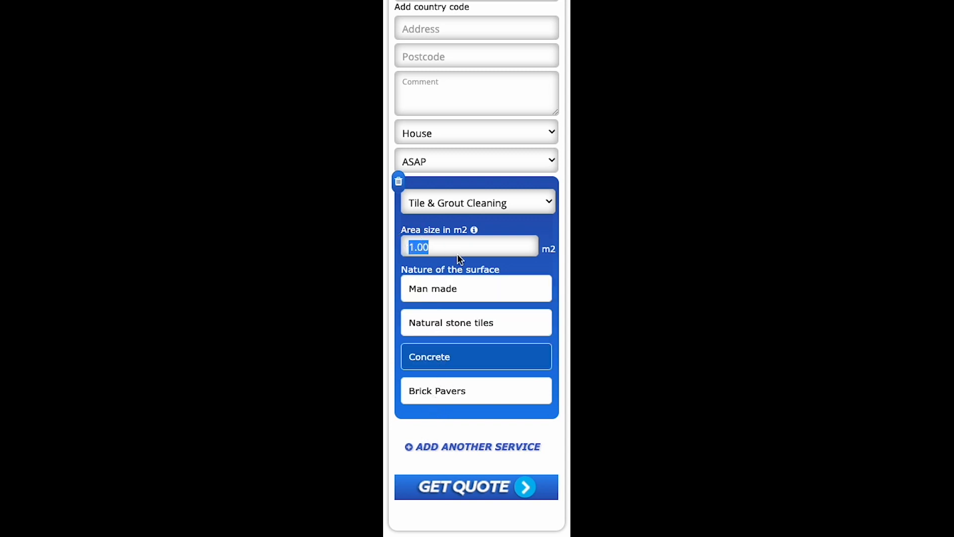
key(BackSpace)
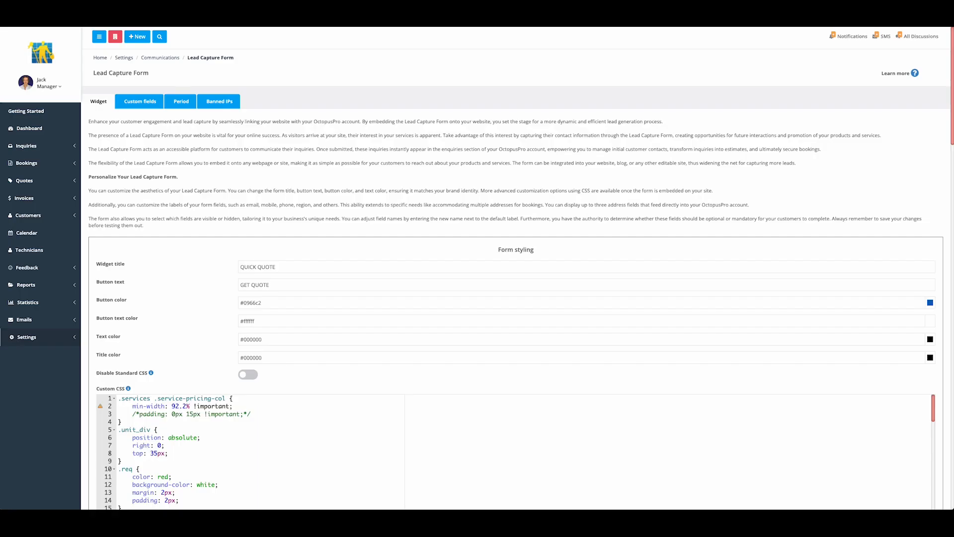
- Open the Lead Capture Form page of the communications settings in the OctopusPro admin
click(62, 339)
click(37, 388)
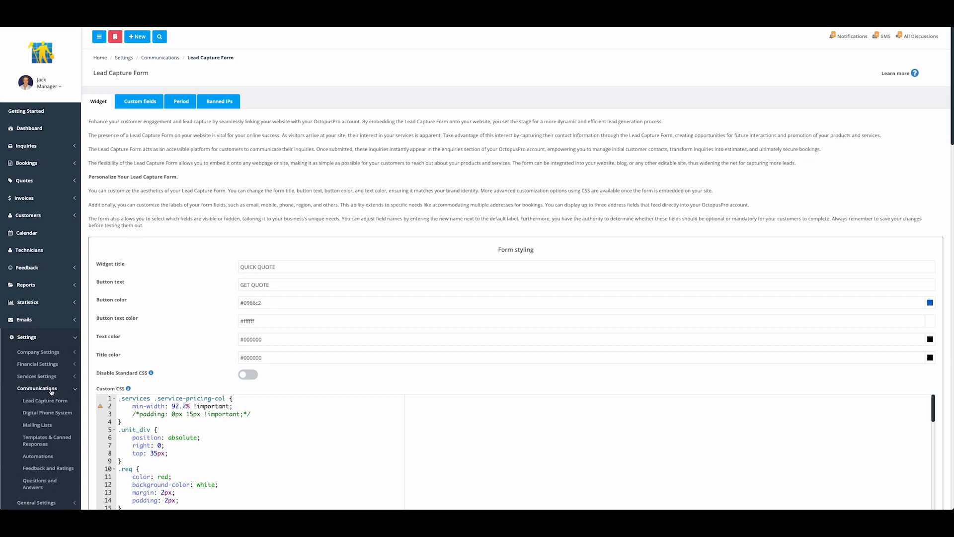
click(27, 401)
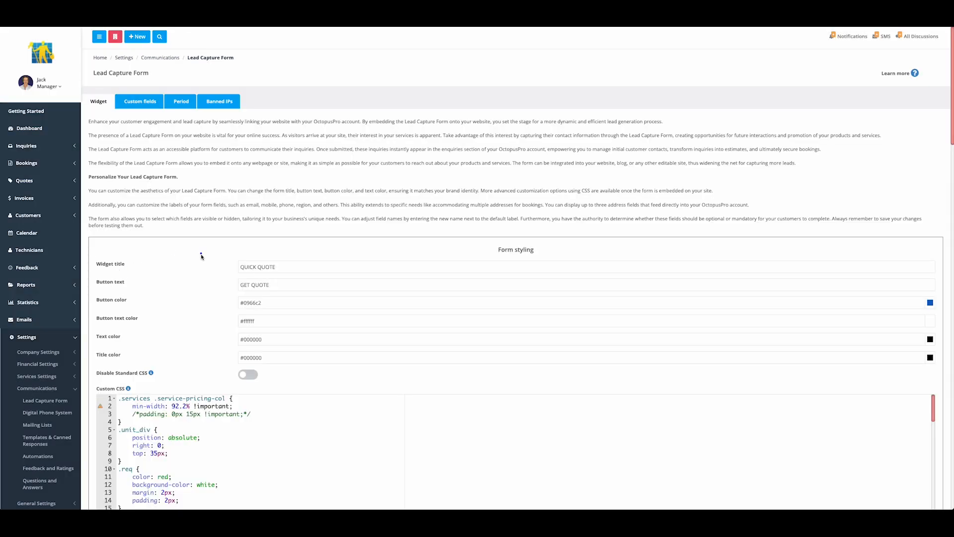
- Review the form styling options and the Custom CSS code, and read the help note on Custom CSS
scroll(199, 259, down, 2)
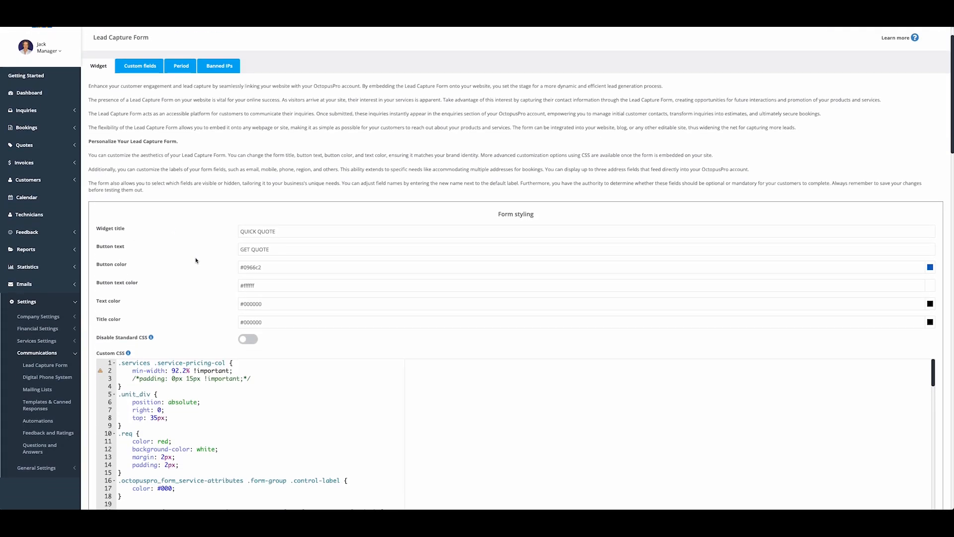
scroll(113, 274, down, 3)
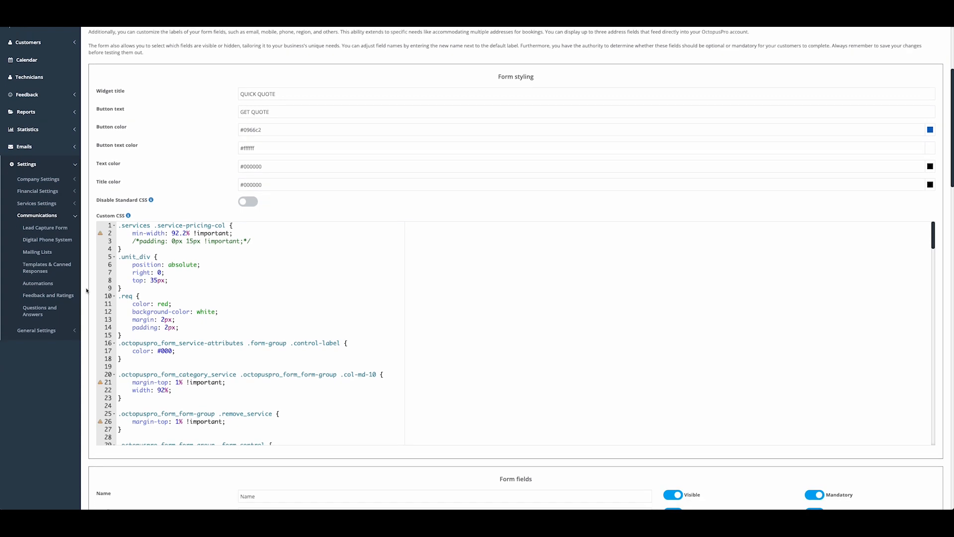
scroll(88, 202, down, 1)
scroll(159, 231, down, 4)
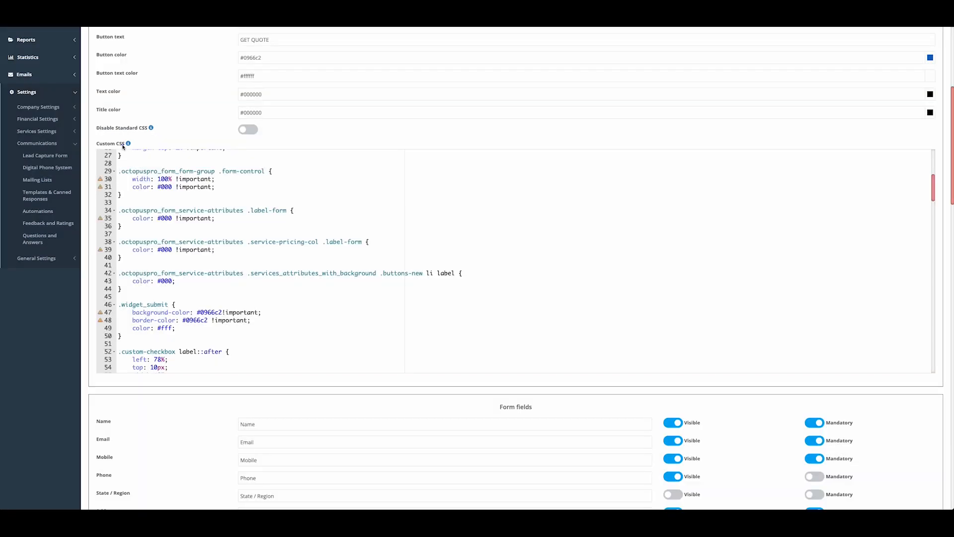
click(127, 144)
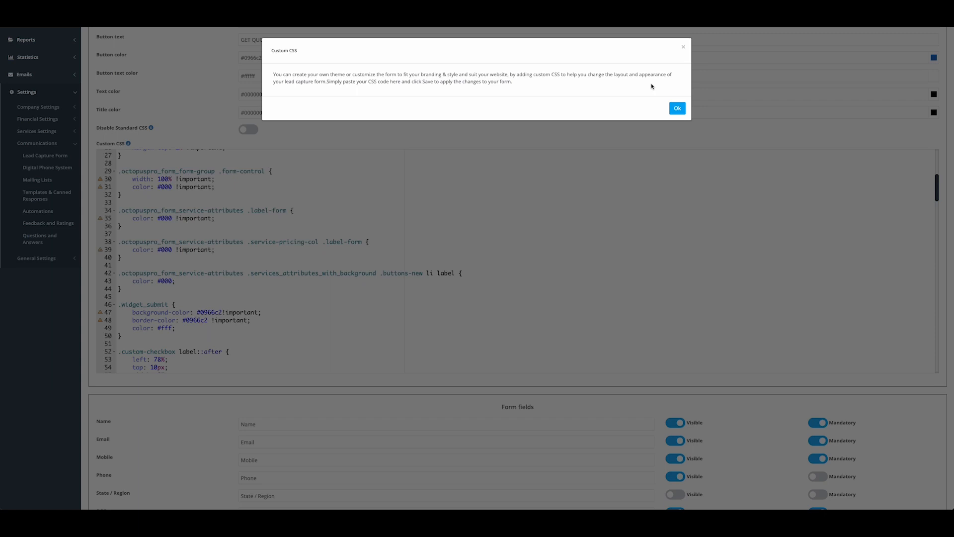
click(677, 108)
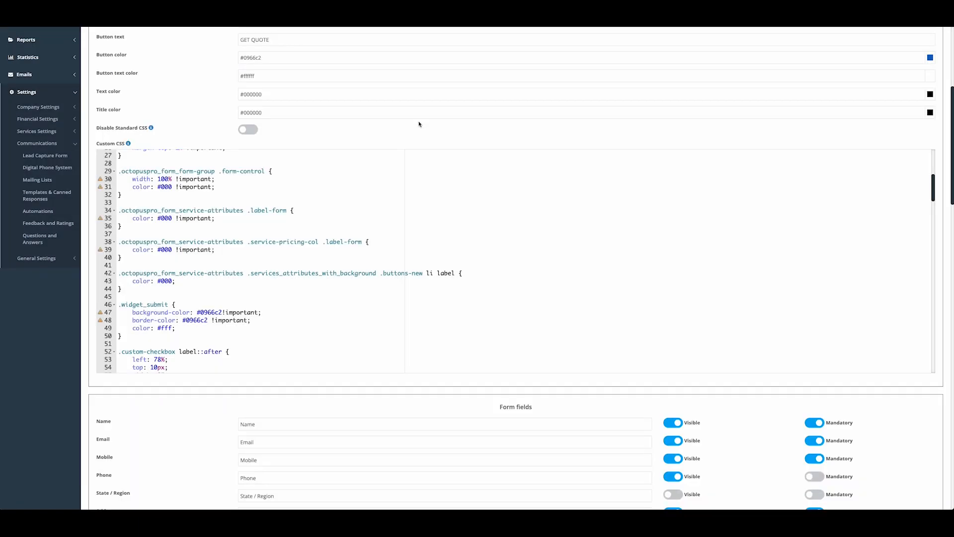
- Examine the form fields' labels, their Visible and Mandatory settings, and the inquiry submission options
scroll(90, 154, down, 6)
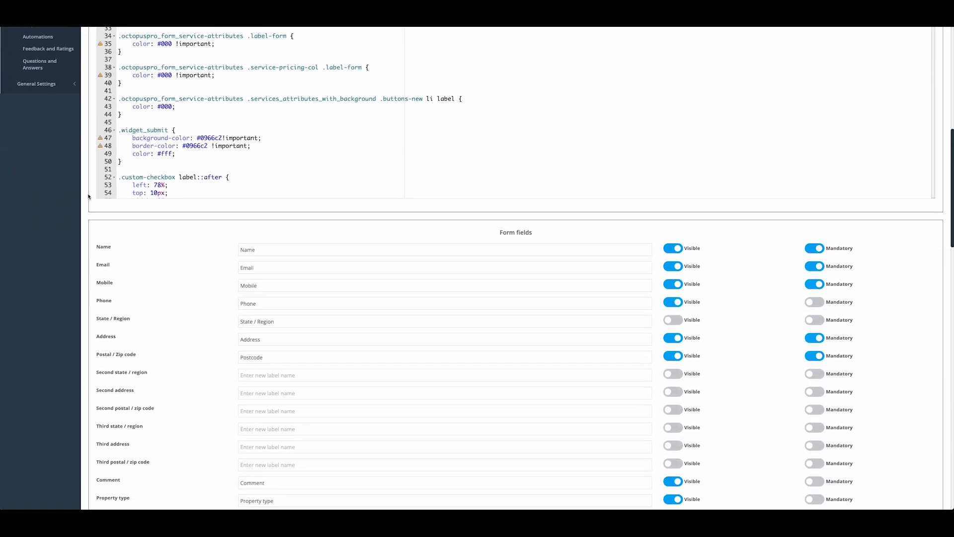
scroll(90, 196, down, 2)
scroll(89, 197, up, 1)
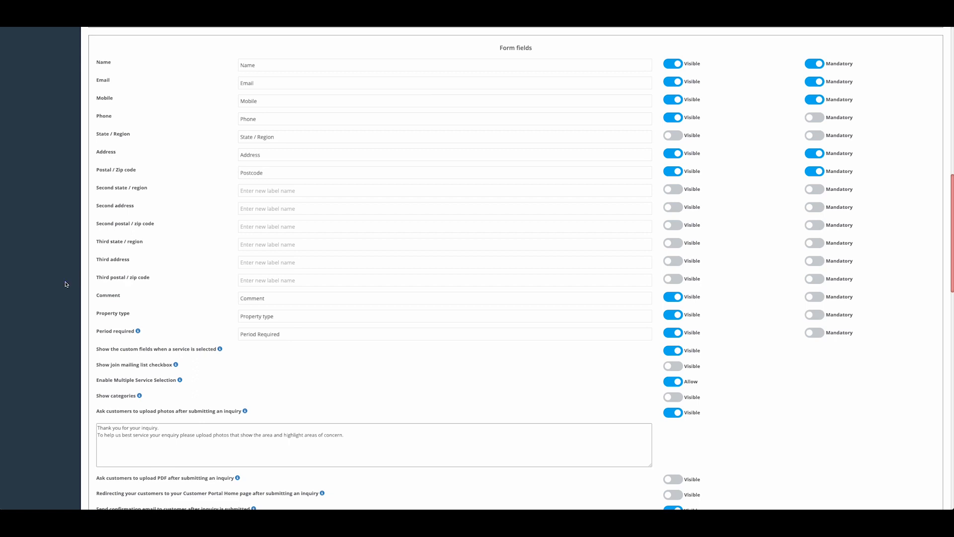
scroll(85, 269, down, 2)
scroll(85, 267, down, 2)
scroll(77, 268, down, 1)
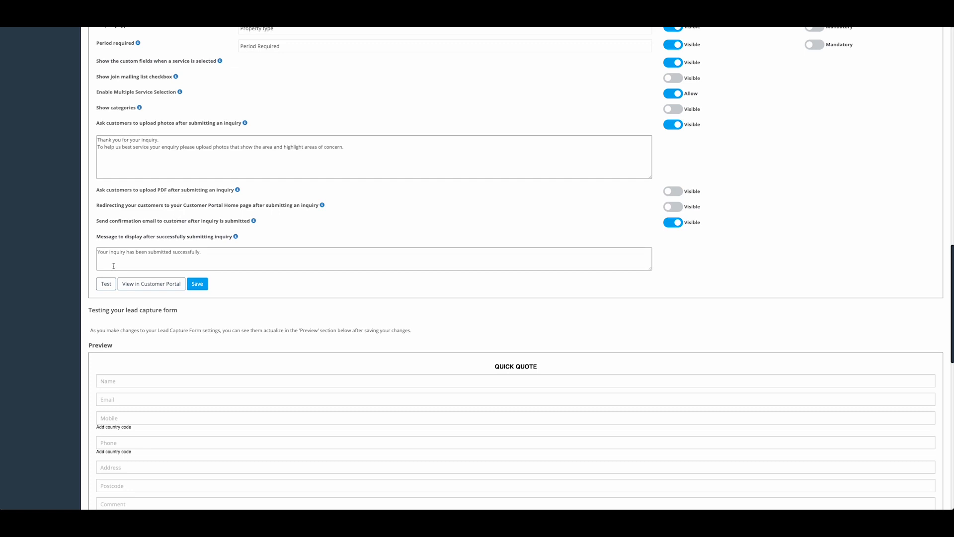
- Examine the lead capture form preview and the instructions and scripts for embedding the form on a website
scroll(107, 269, down, 2)
scroll(144, 231, down, 3)
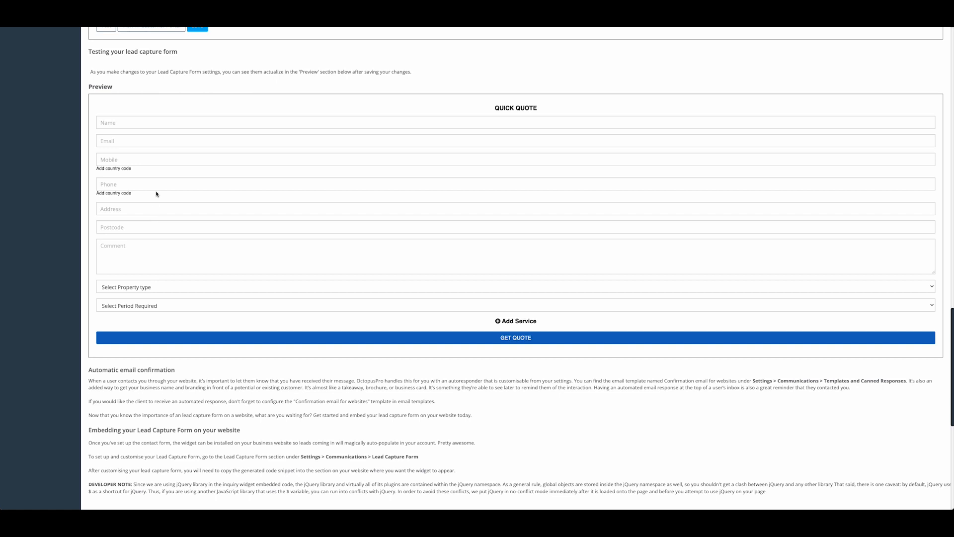
scroll(370, 145, down, 2)
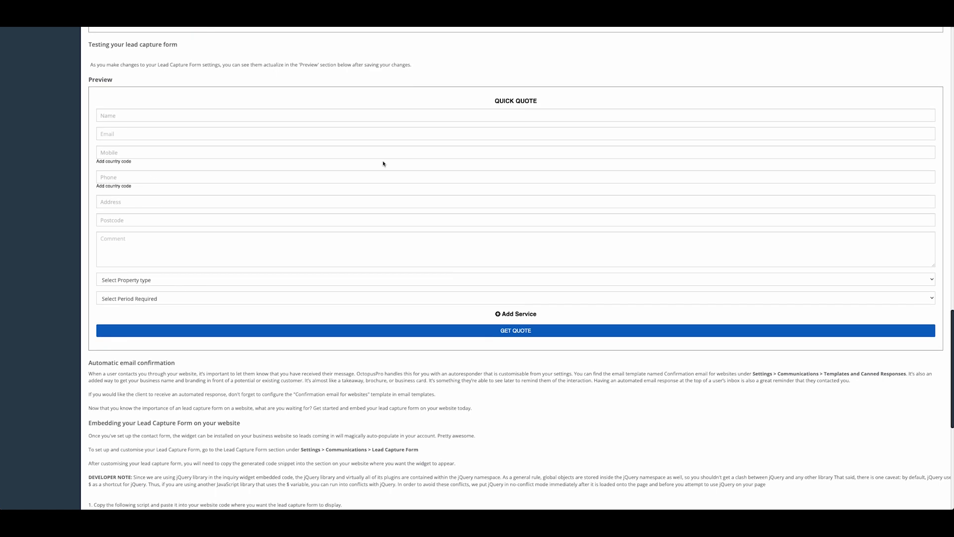
scroll(318, 182, down, 1)
drag(85, 312, 254, 312)
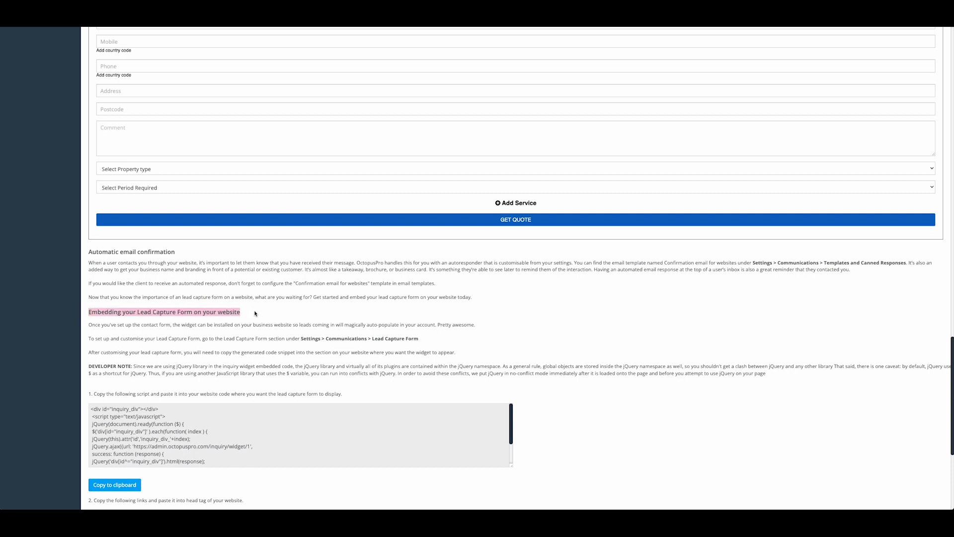
click(252, 313)
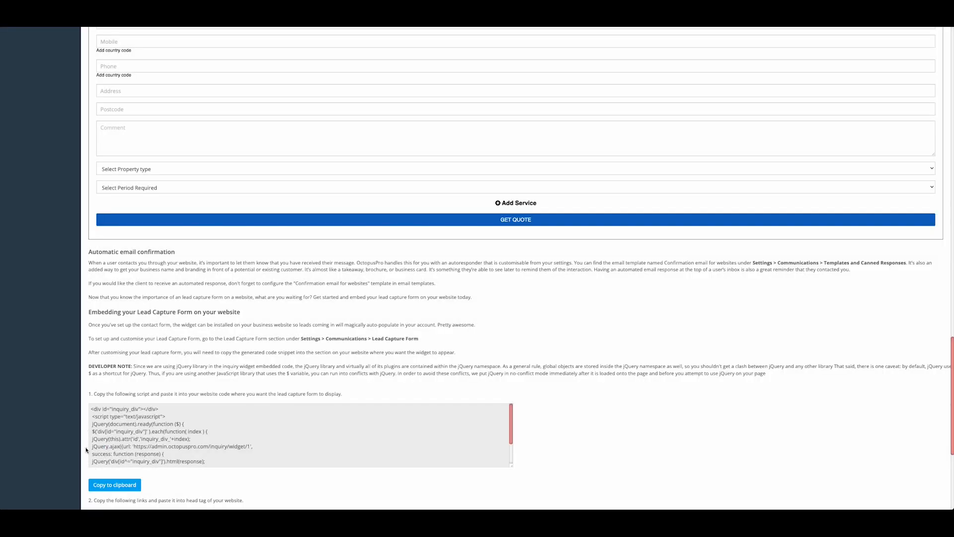
scroll(78, 446, down, 1)
scroll(79, 446, down, 4)
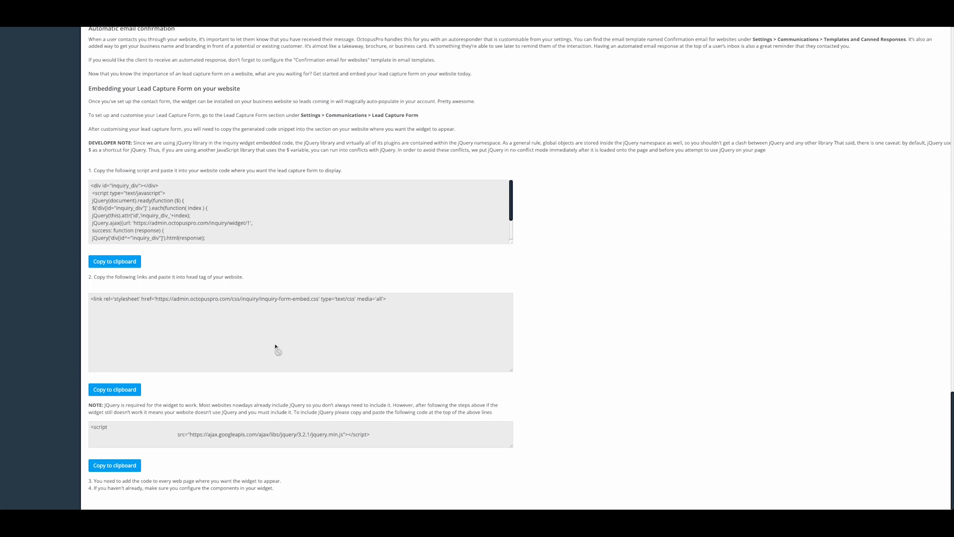
- Open the lead capture form's custom fields settings and browse the existing custom fields available for a new inquiry custom field
scroll(25, 313, up, 6)
scroll(35, 311, up, 15)
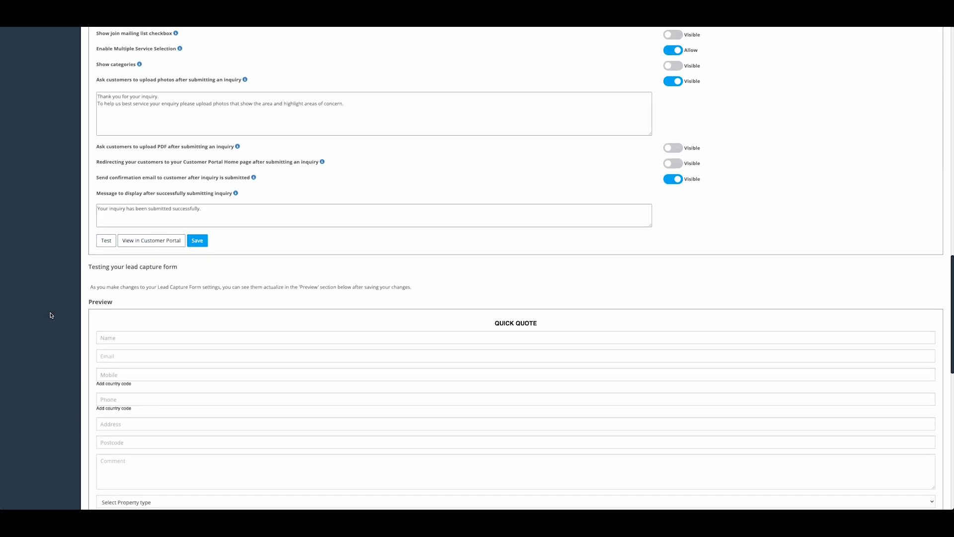
scroll(99, 308, up, 10)
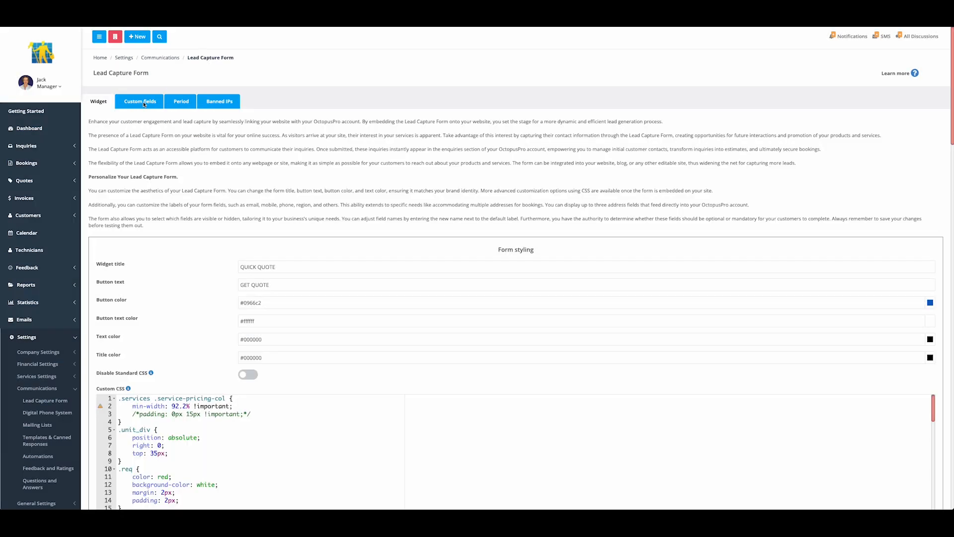
click(143, 103)
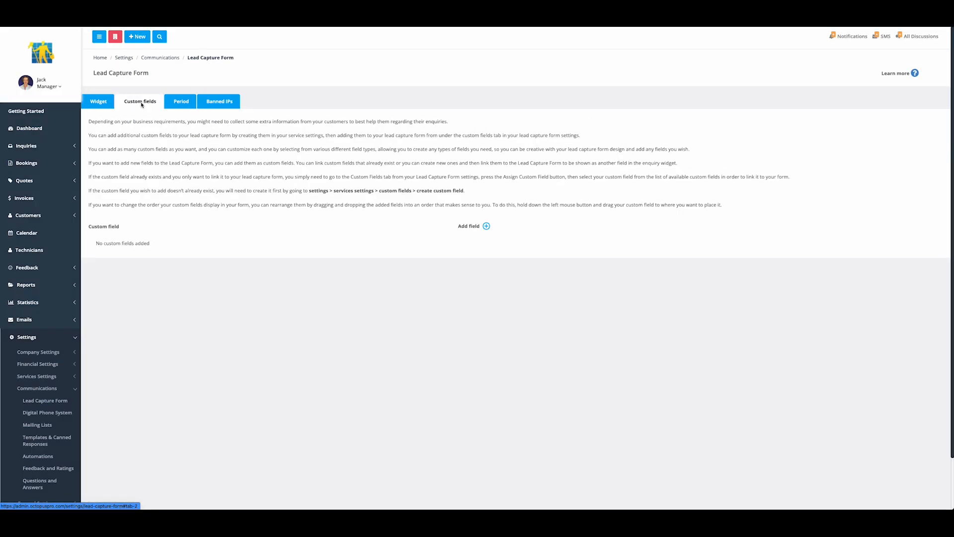
click(486, 227)
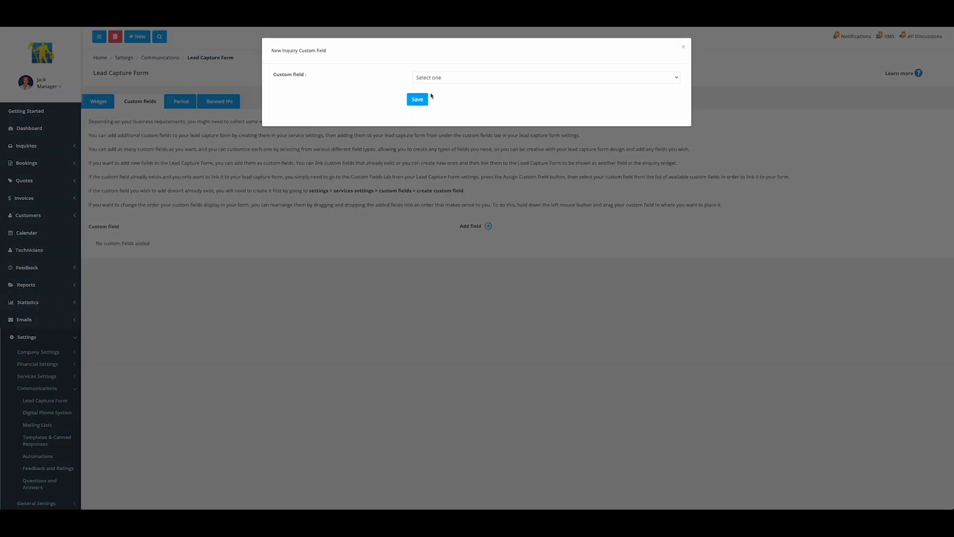
click(442, 78)
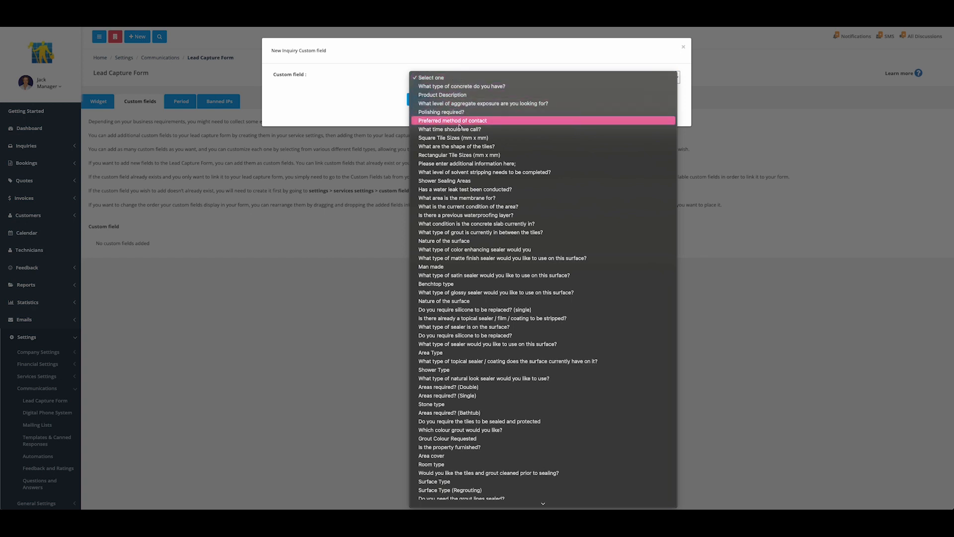
scroll(454, 130, down, 5)
scroll(453, 162, down, 1)
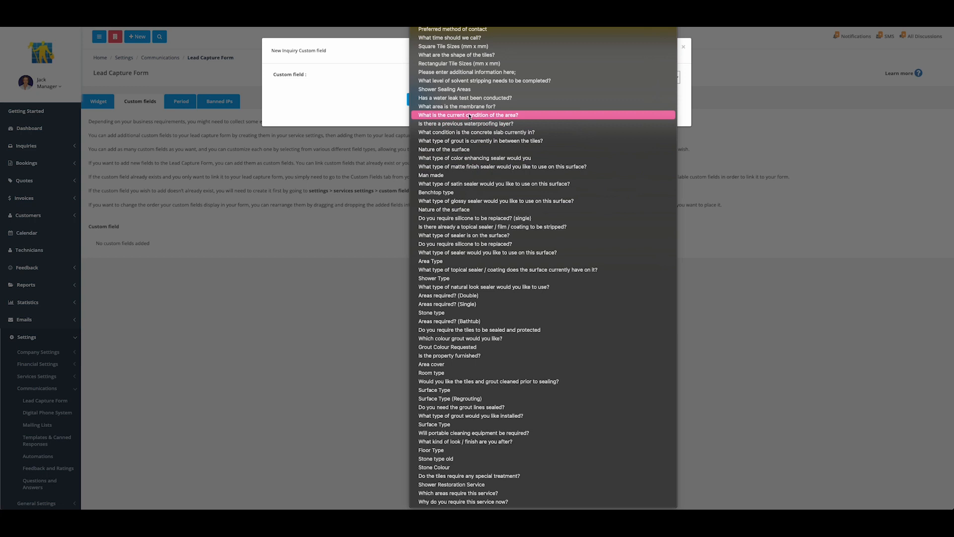
click(378, 95)
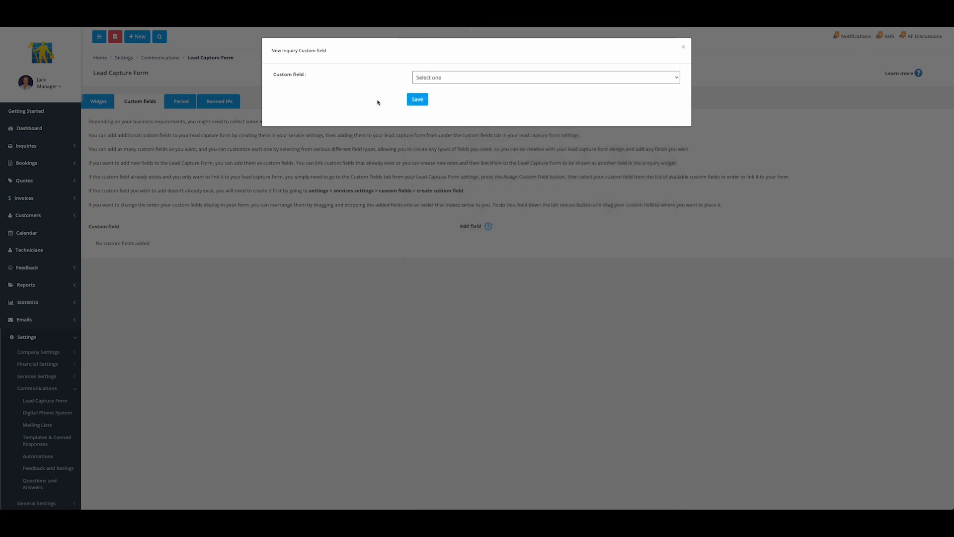
click(683, 47)
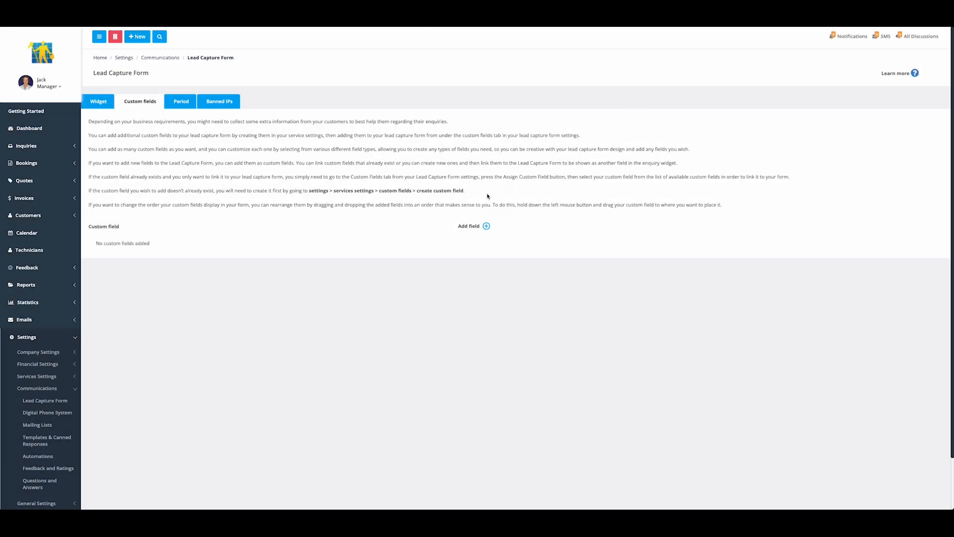
- Choose "What type of concrete do you have?" as a new inquiry custom field, and close the dialog without saving
scroll(414, 224, down, 1)
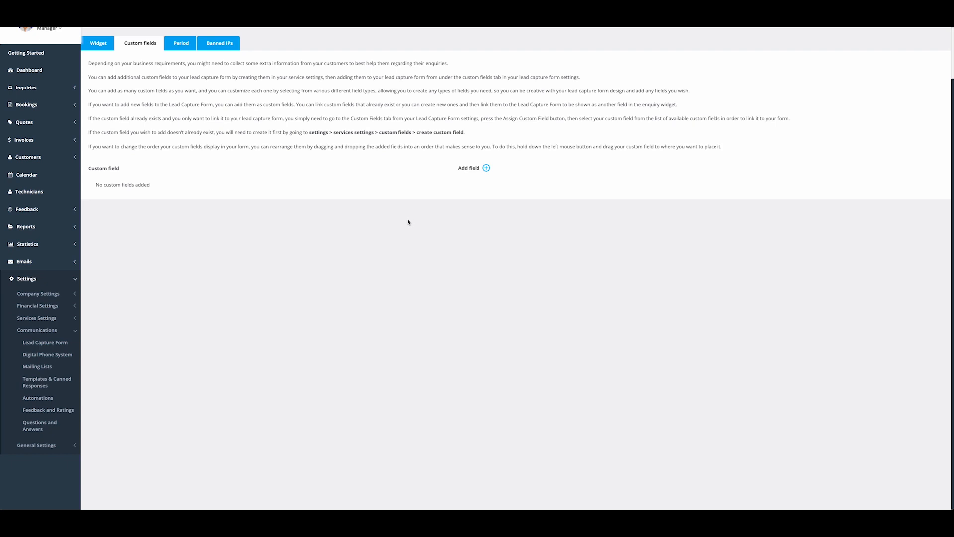
click(486, 168)
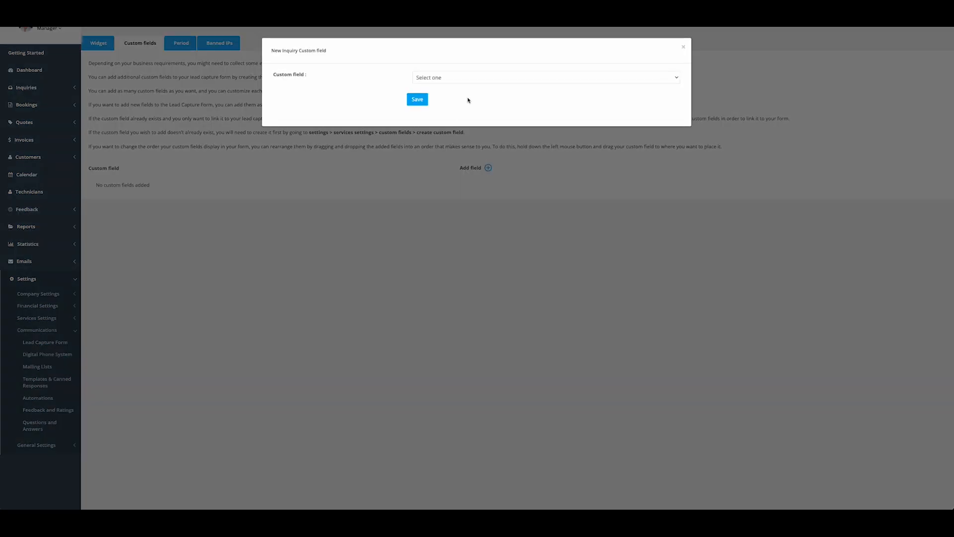
click(480, 81)
click(475, 87)
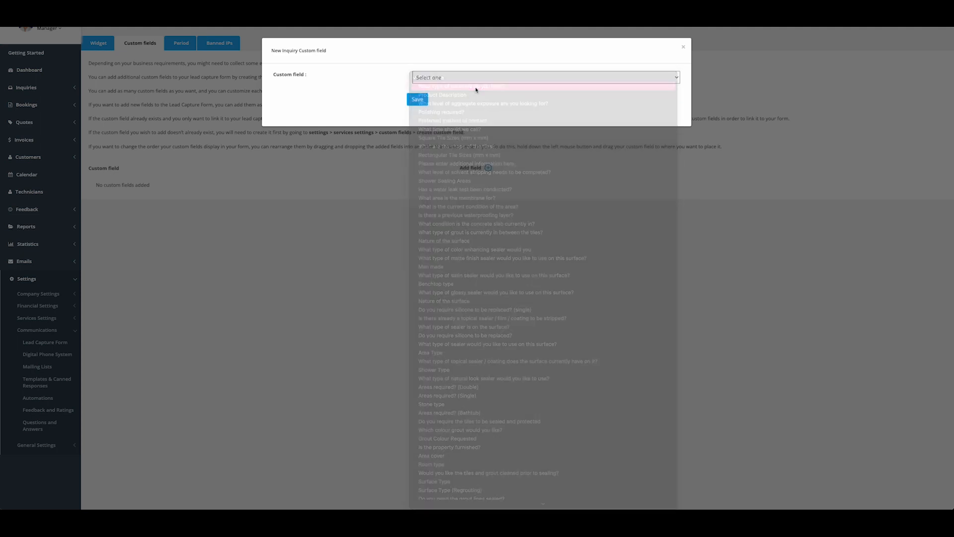
click(477, 94)
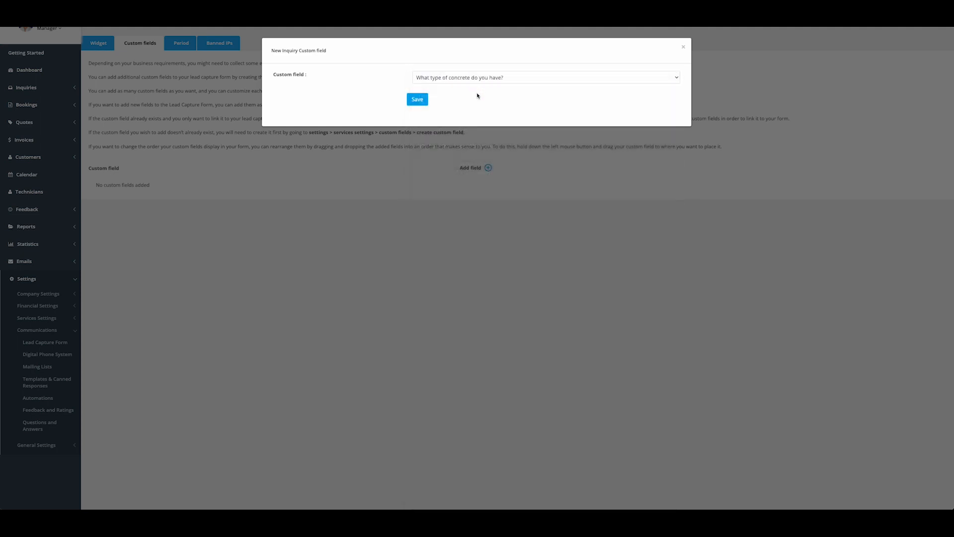
click(683, 49)
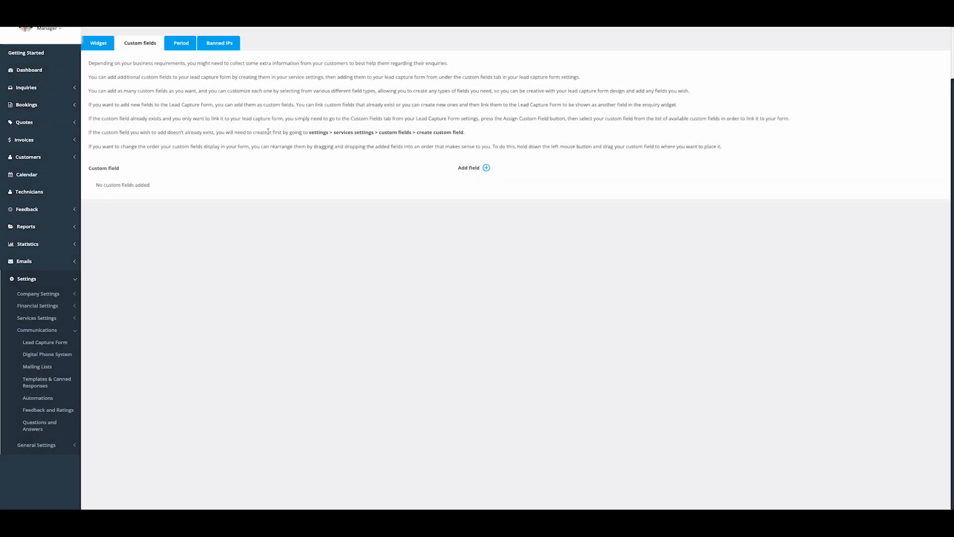
- Review the period options for the enquiry form's service timeframe and the list of banned IP addresses
click(191, 49)
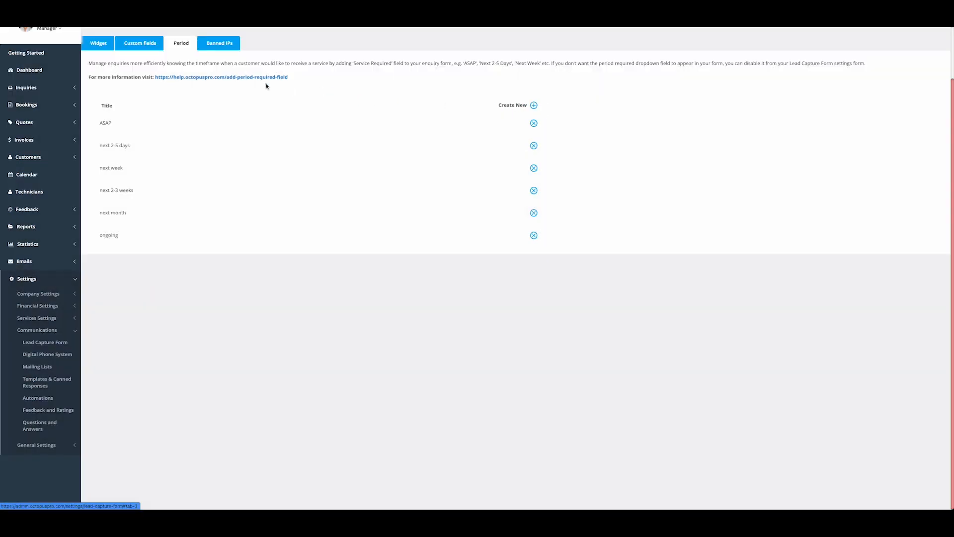
click(220, 45)
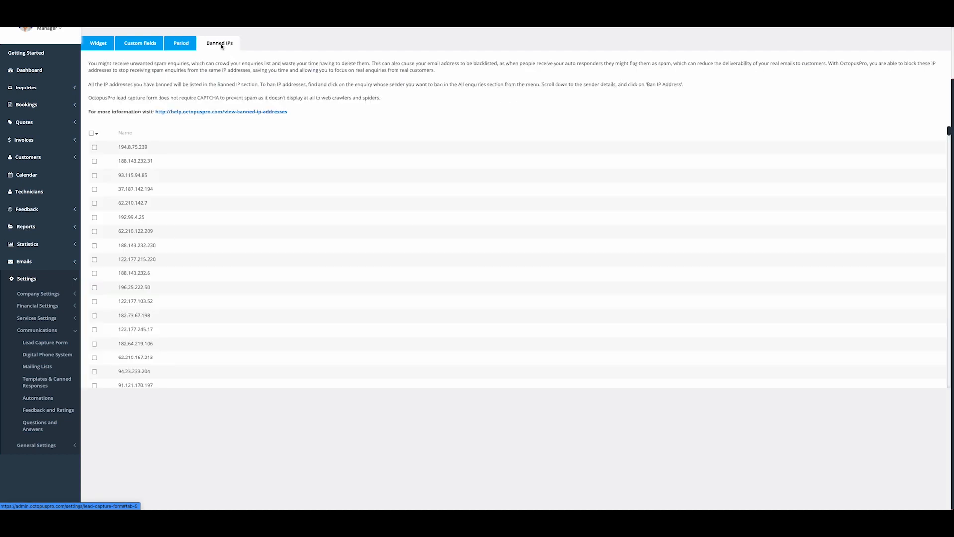
drag(136, 132, 186, 343)
click(181, 367)
scroll(184, 348, down, 1)
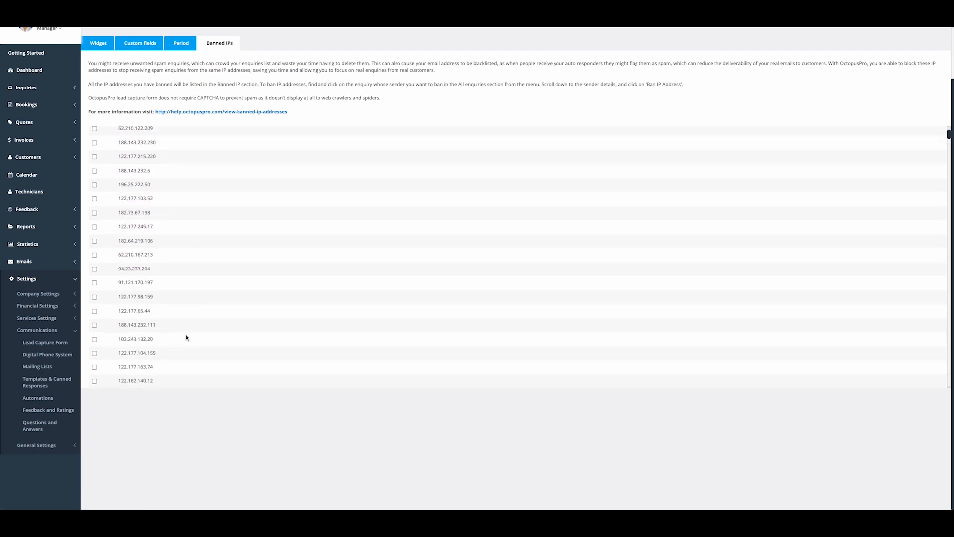
scroll(188, 337, up, 3)
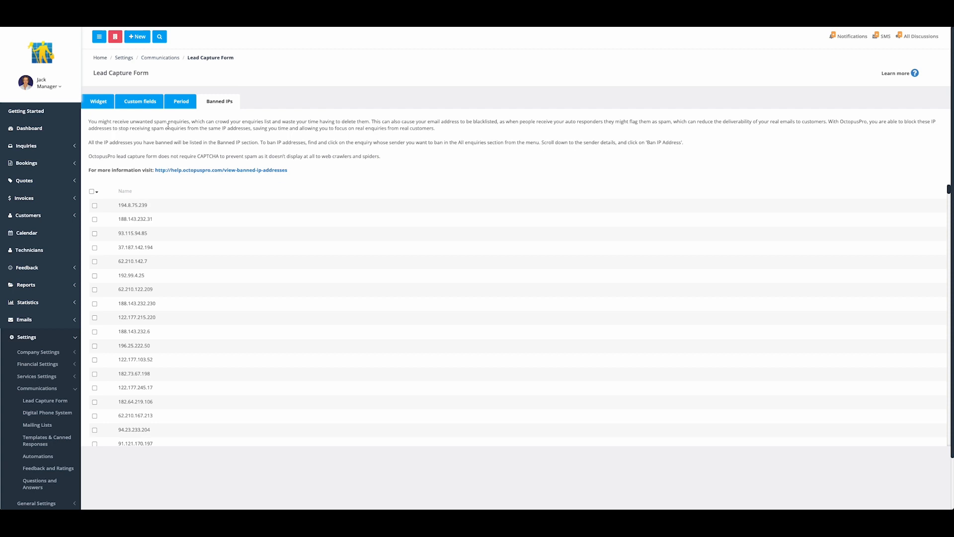